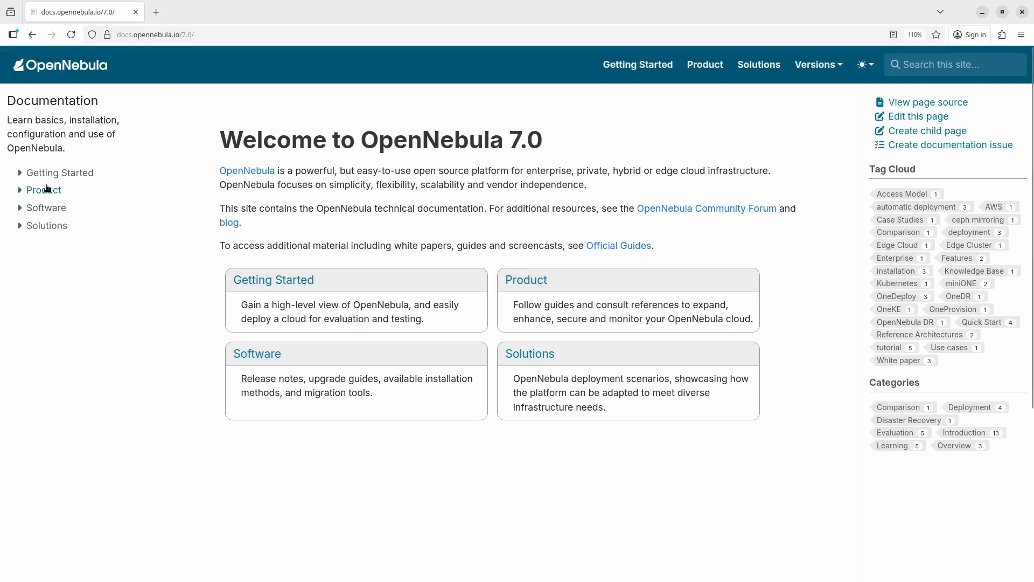
Step: Open the ISO deployment guide under Getting Started, Quick Start, OpenNebula deployment in the documentation
left_click(19, 173)
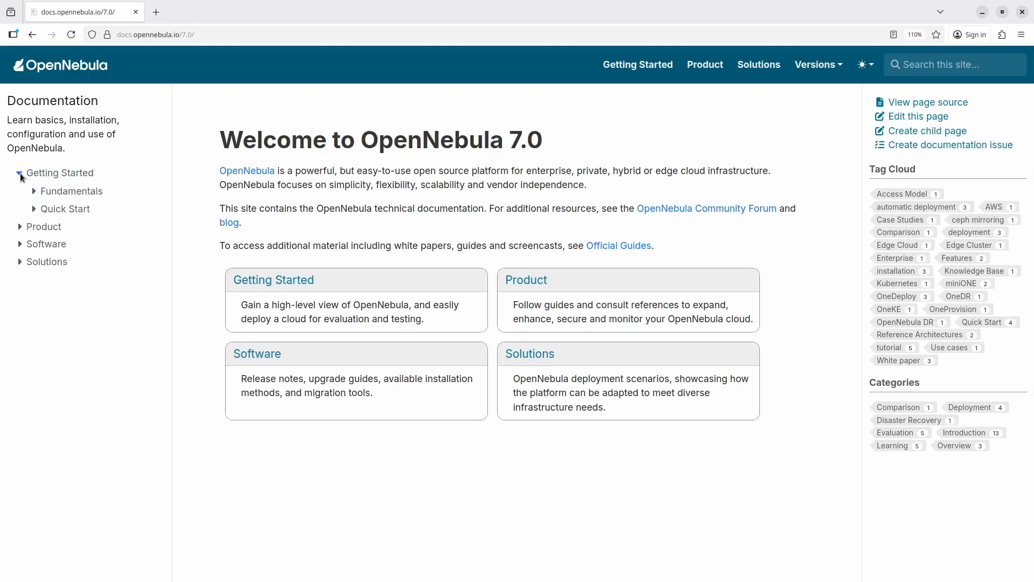
left_click(34, 210)
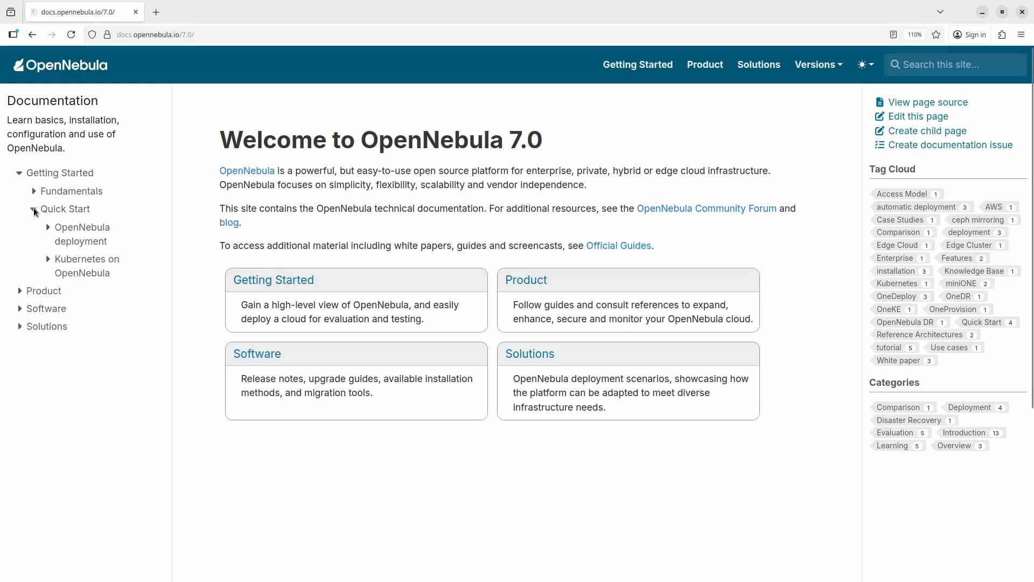
left_click(47, 228)
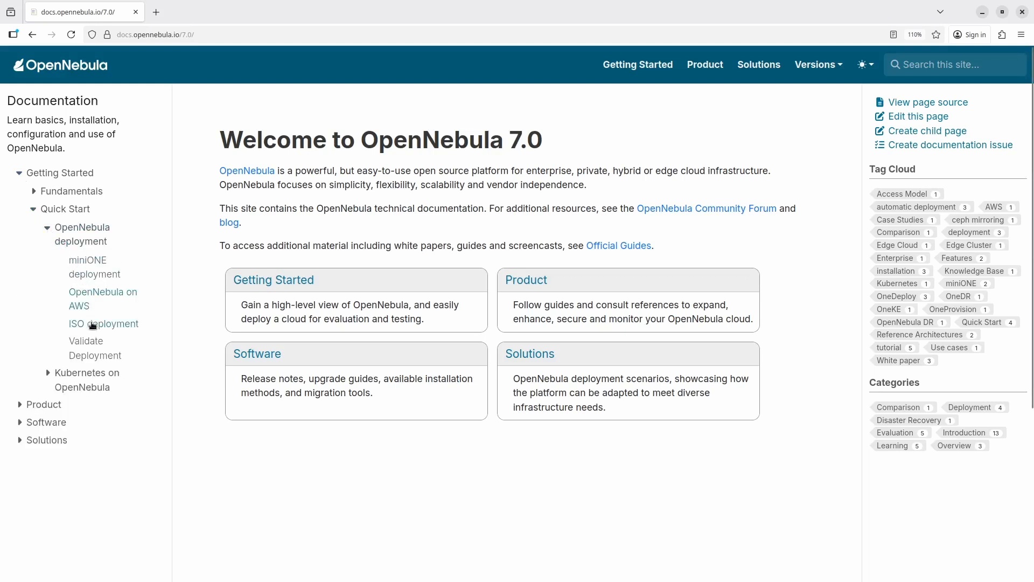
left_click(93, 324)
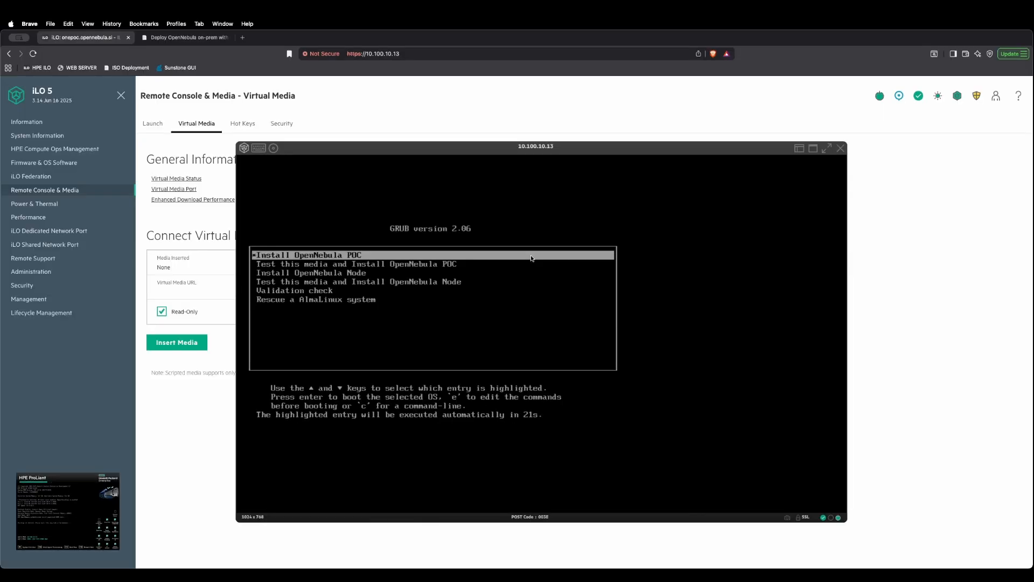
Step: Boot the Install OpenNebula POC entry and answer yes to continue the installation after the hardware validation report
key("Return")
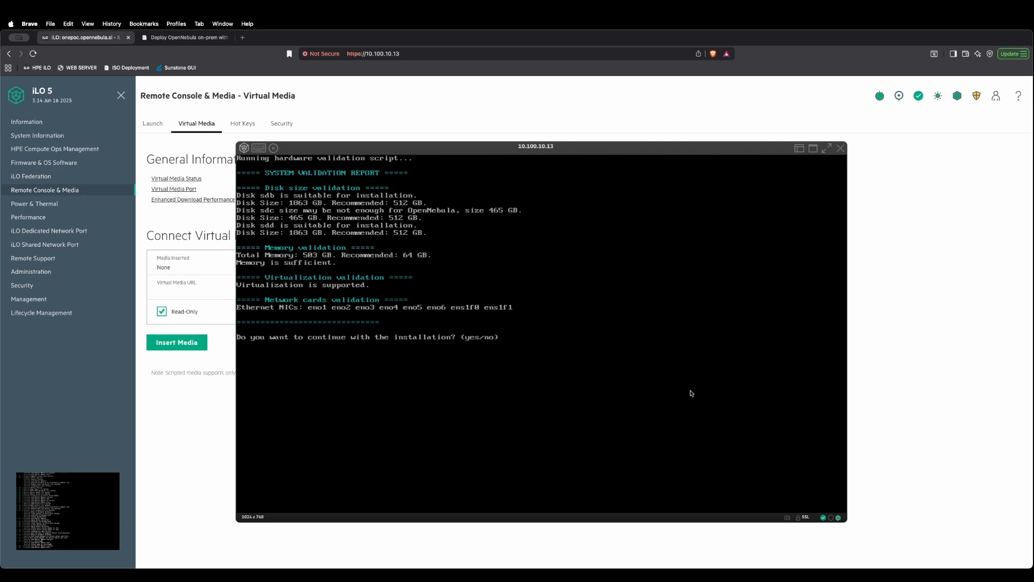
type("yes")
key("Return")
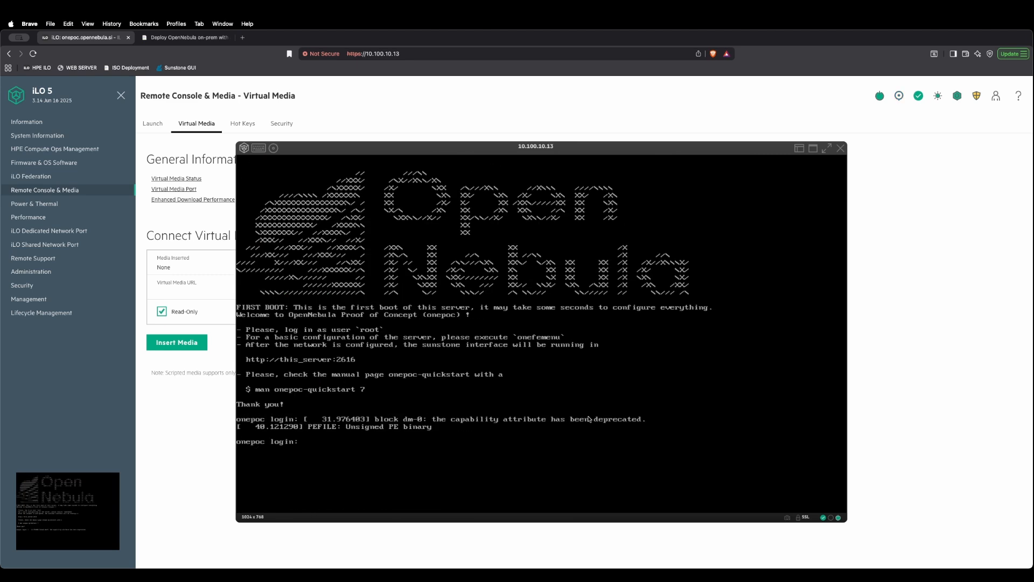
Step: Log in to the onepoc console as root with the account password
type("r")
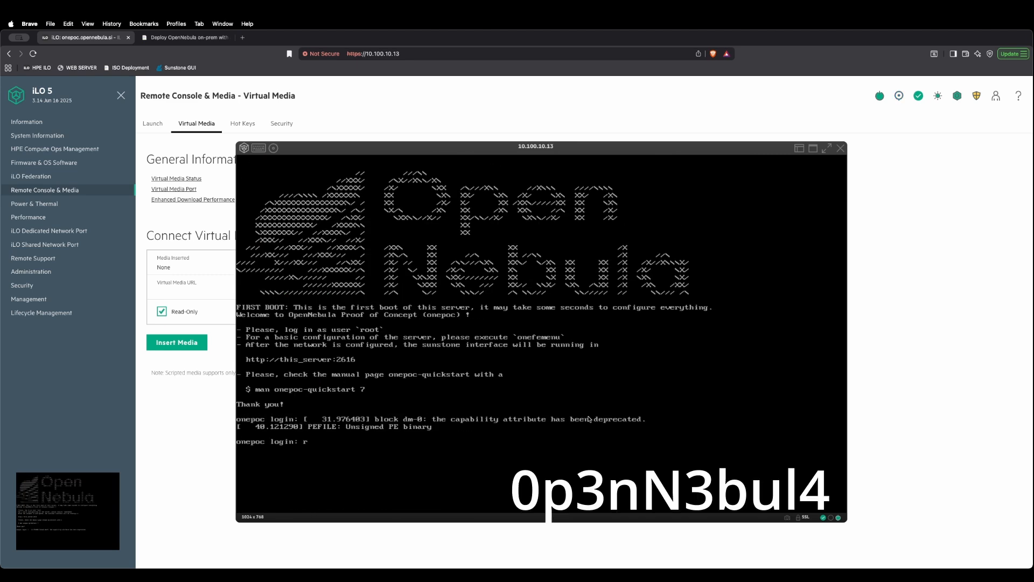
type("oot")
key("Return")
Step: Run onefemenu and open the network configuration from the setup menu
key("Return")
type("one")
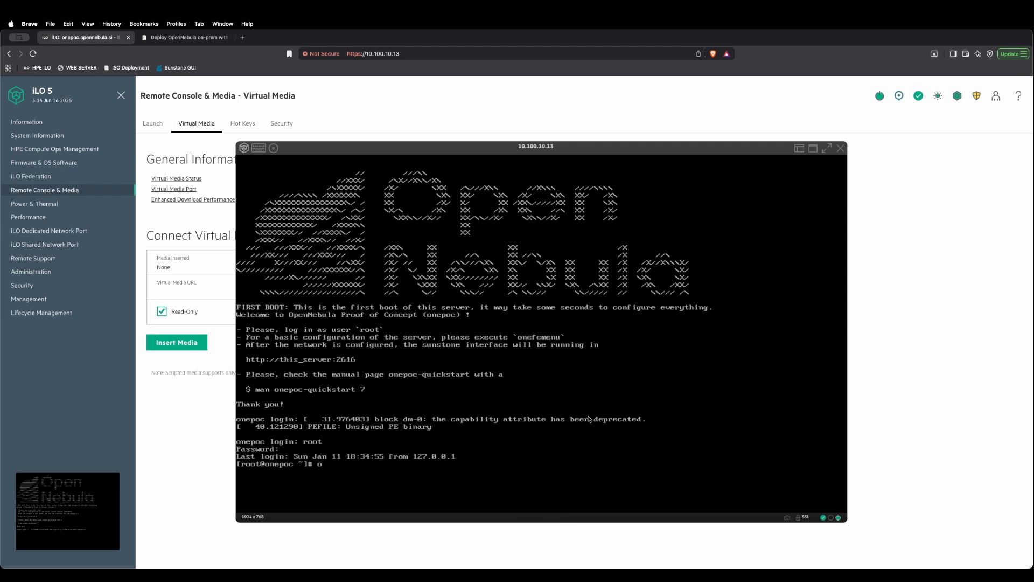
type("femenu")
key("Return")
key("Down")
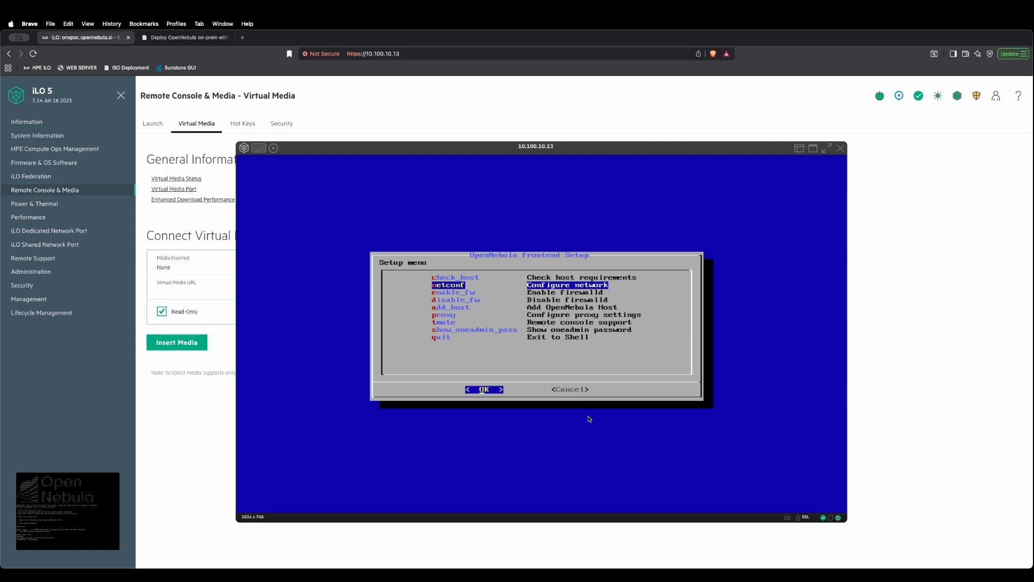
key("Return")
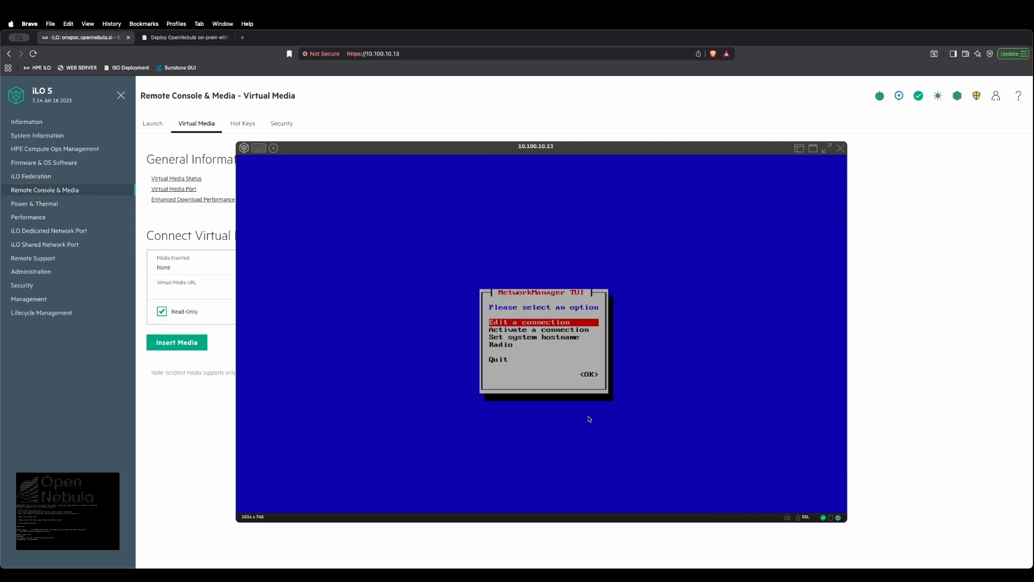
Step: Open the eno1 Ethernet connection for editing
key("Return")
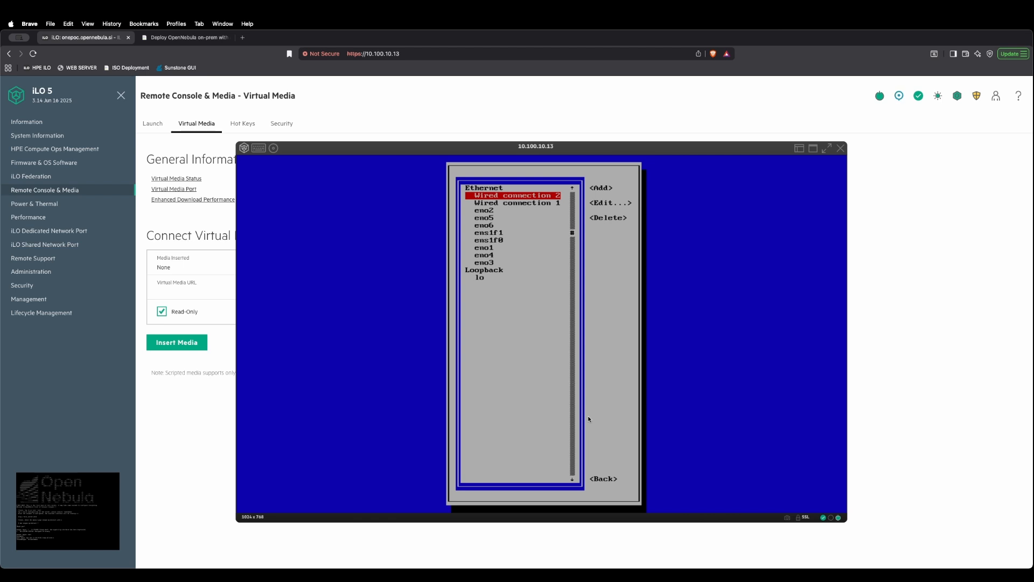
key("Down")
key("Down")
key("Down")
key("Down")
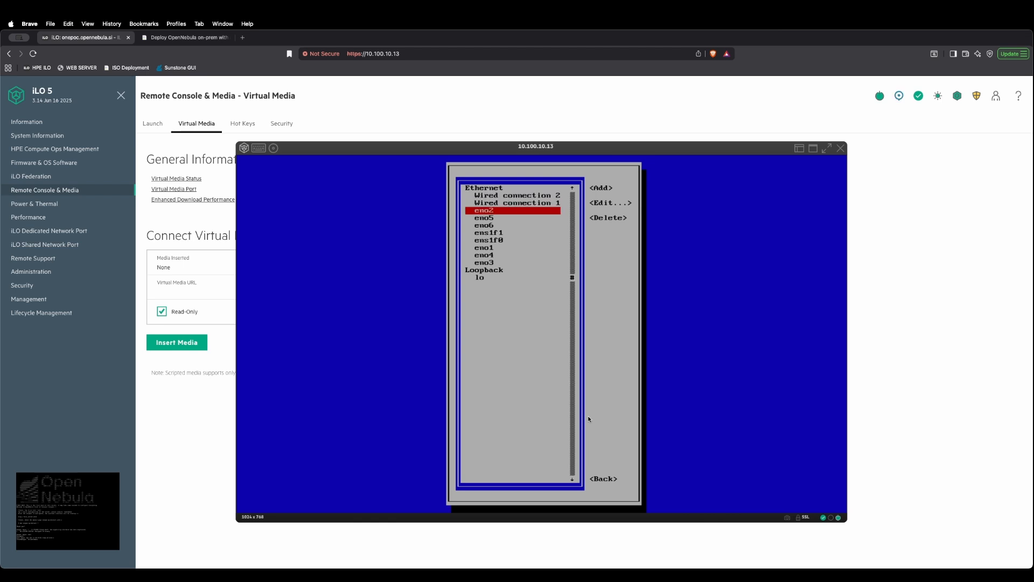
key("Down")
key("Down")
key("Down")
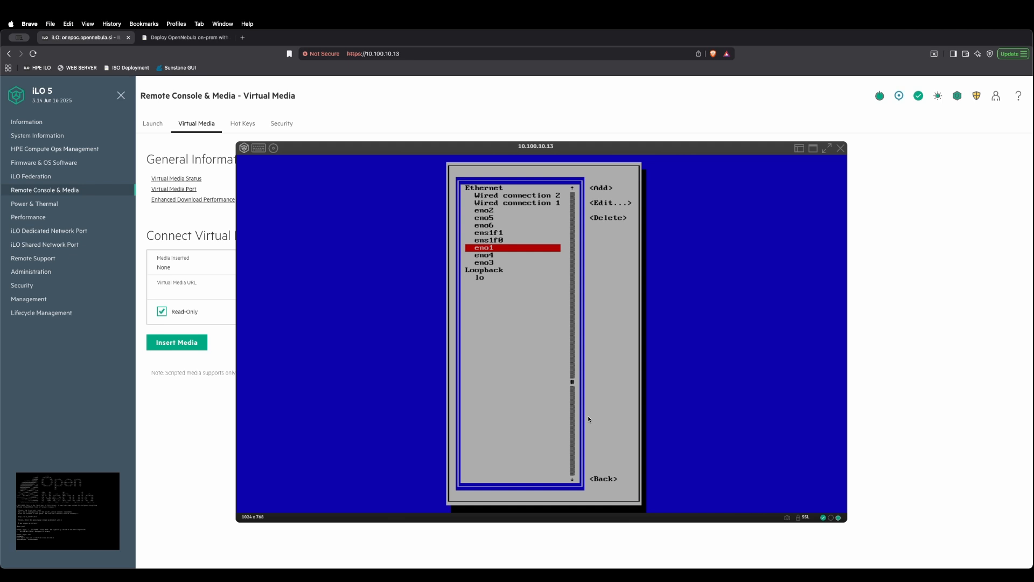
key("Return")
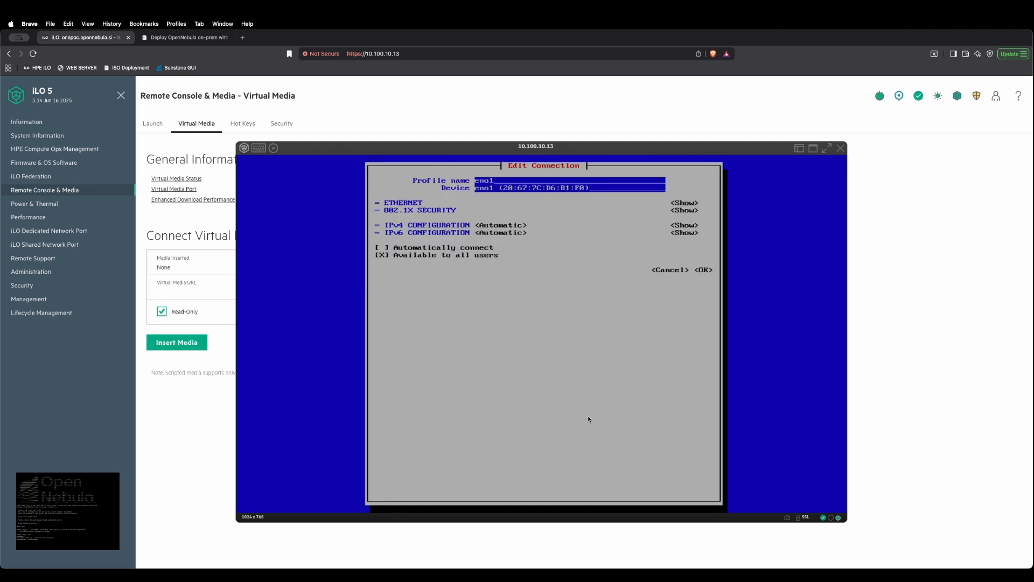
Step: Set the IPv4 configuration of eno1 to Manual
key("Down")
key("Down")
key("Down")
key("Return")
key("Down")
key("Down")
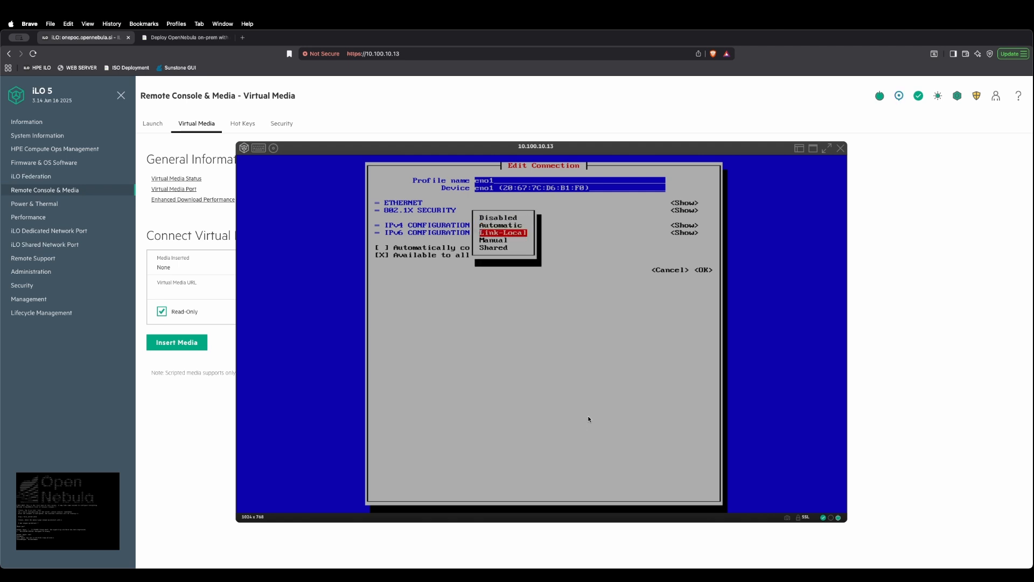
key("Return")
key("Tab")
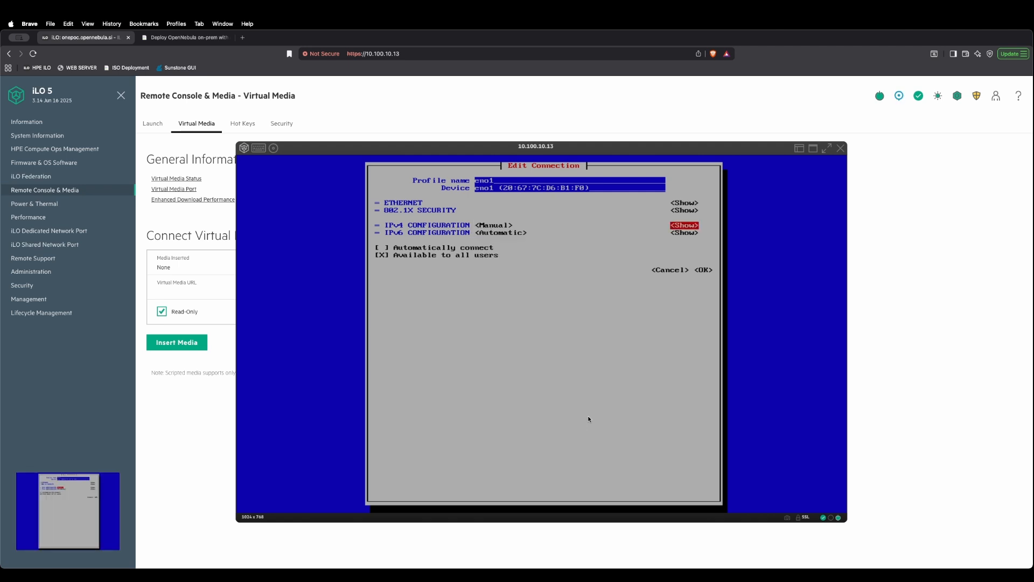
Step: Expand the IPv4 settings and add the address 10.100.10.40/24
key("Return")
key("Tab")
key("Return")
type("10.100.10.40/24")
Step: Set the IPv4 gateway to 10.100.10.1 and add the DNS server 10.100.10.5
key("Tab")
key("Tab")
key("Tab")
type("10.100.10.1")
key("Tab")
key("Return")
type("10.100")
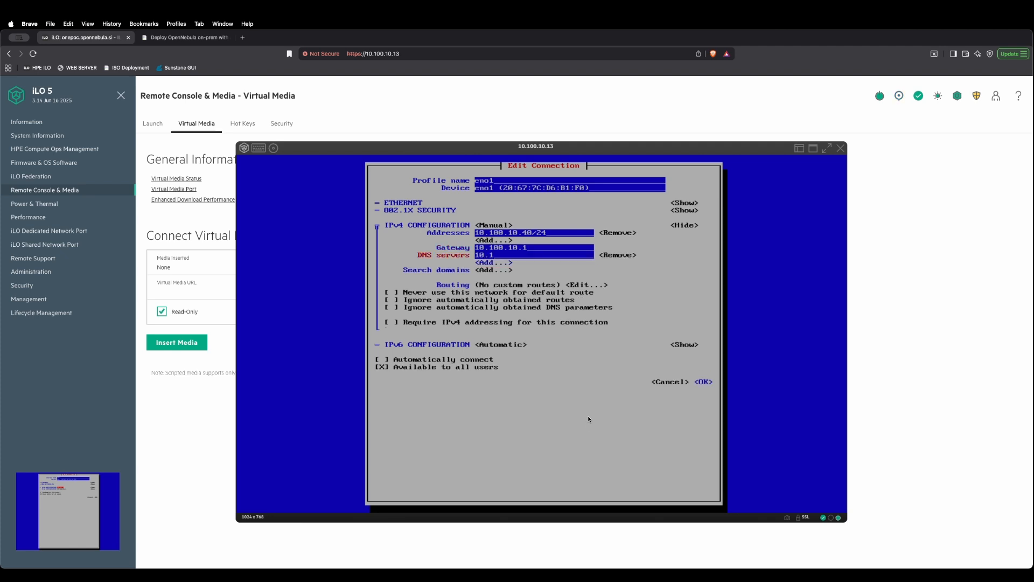
type(".10.5")
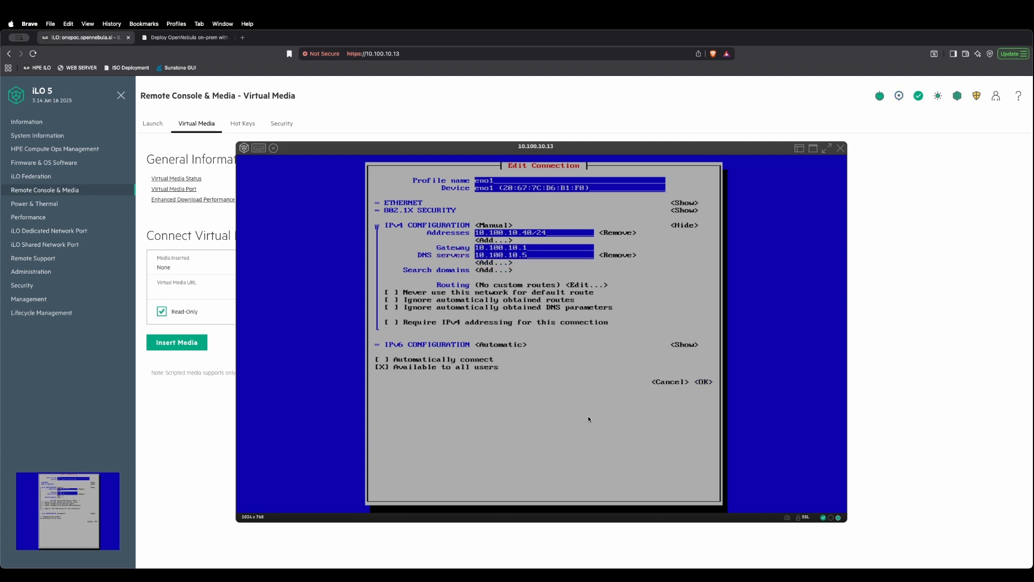
Step: Save the edited eno1 connection
key("Tab")
key("Tab")
key("Tab")
key("Tab")
key("Tab")
key("Tab")
key("Tab")
key("Tab")
key("Tab")
key("Tab")
key("Tab")
key("Tab")
key("Tab")
key("Tab")
key("Return")
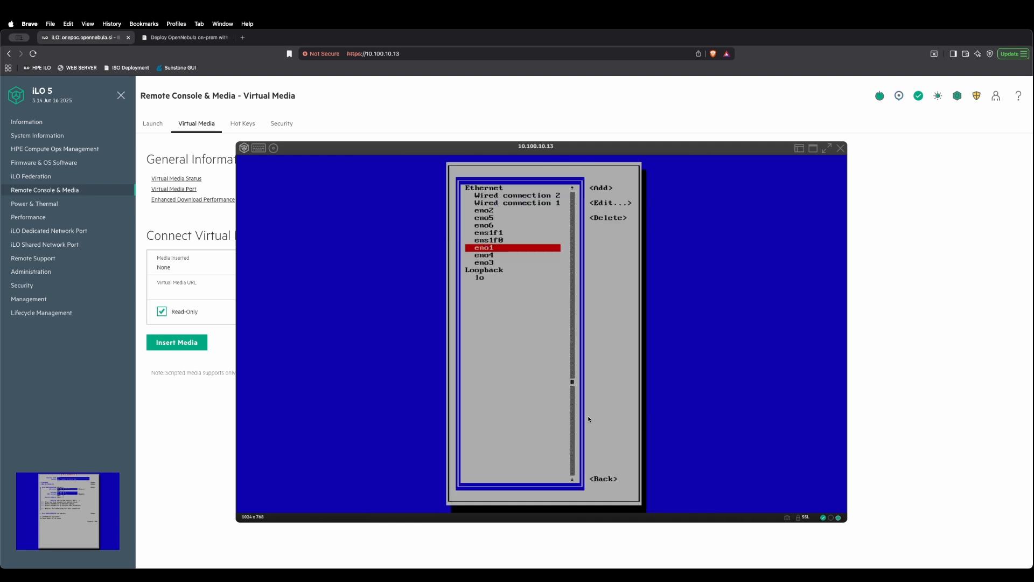
Step: Leave the connection list and quit the NetworkManager TUI to apply the network configuration
key("Tab")
key("Tab")
key("Tab")
key("Tab")
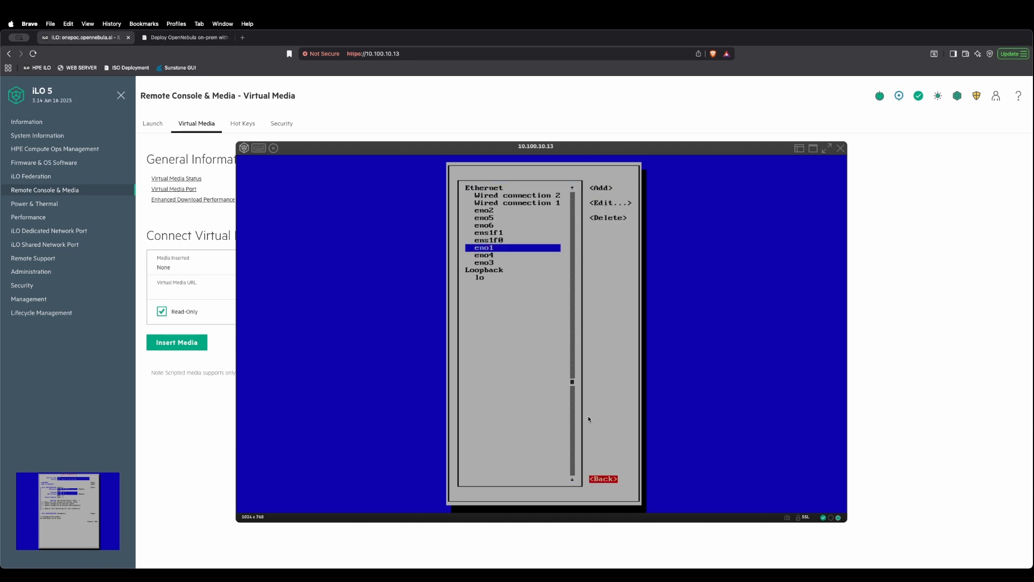
key("Return")
key("Down")
key("Down")
key("Down")
key("Down")
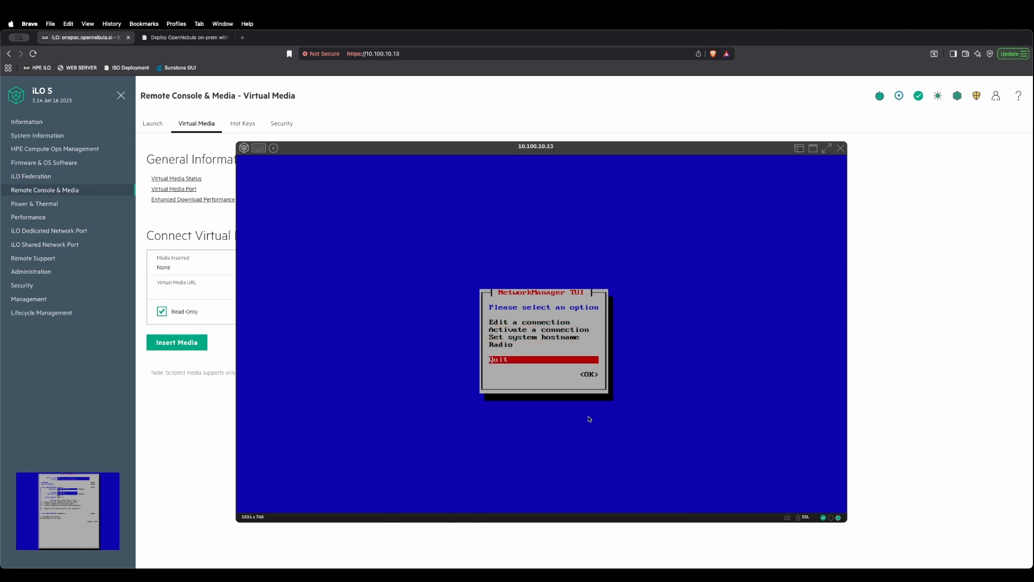
key("Return")
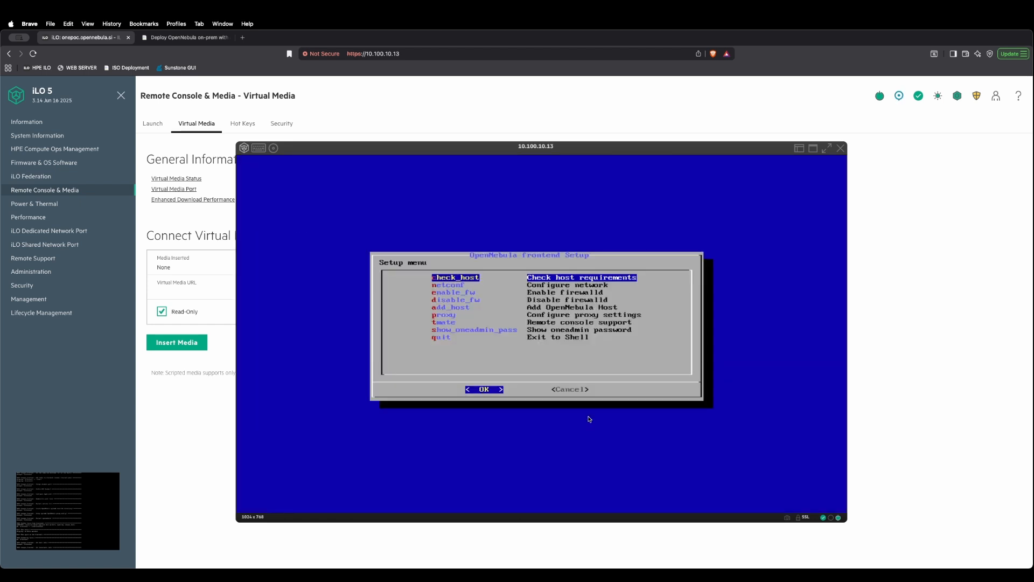
Step: Start adding an OpenNebula host from the setup menu, with 10.100.10.40 as the node IP
key("Down")
key("Down")
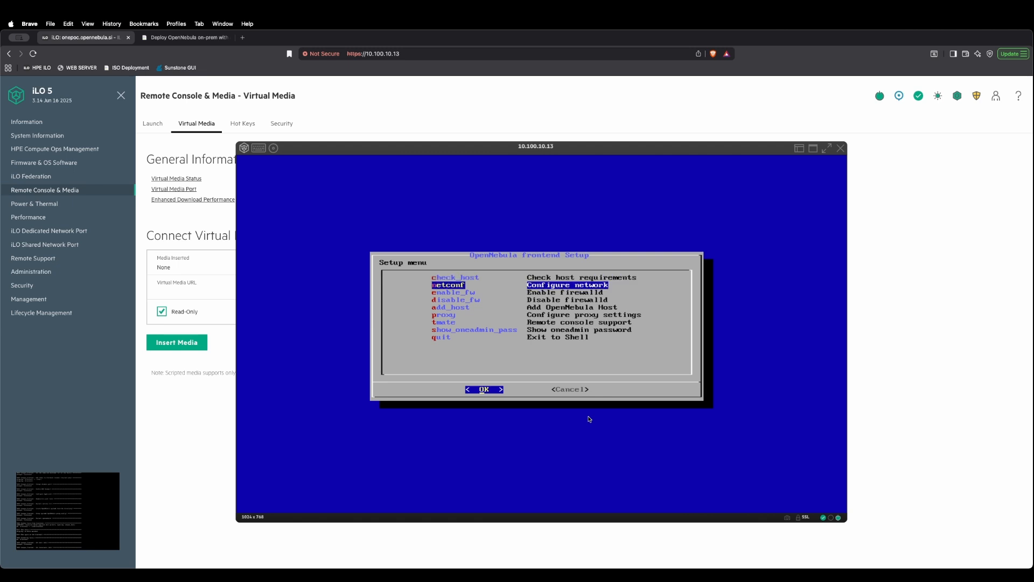
key("Down")
key("Down")
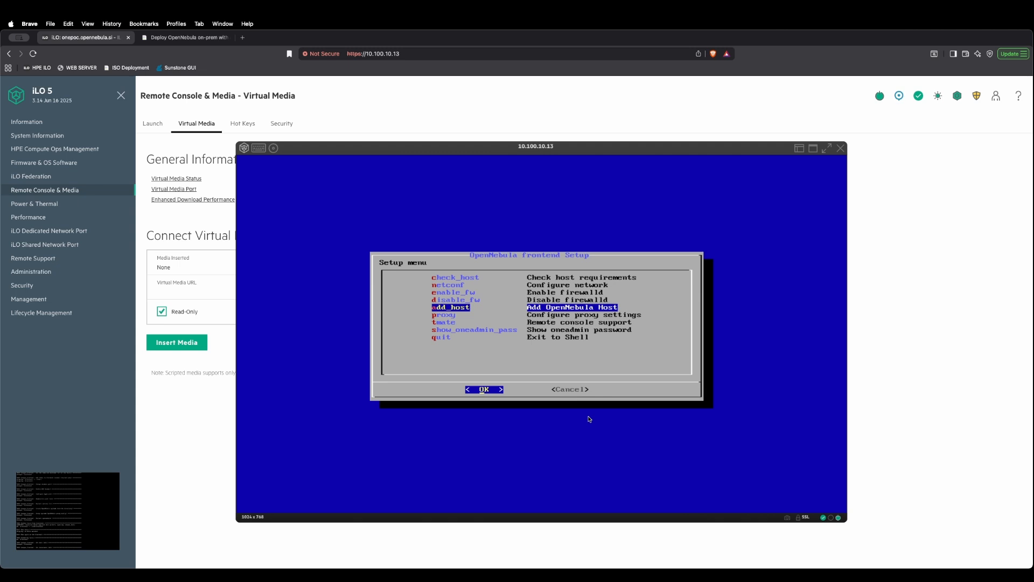
key("Return")
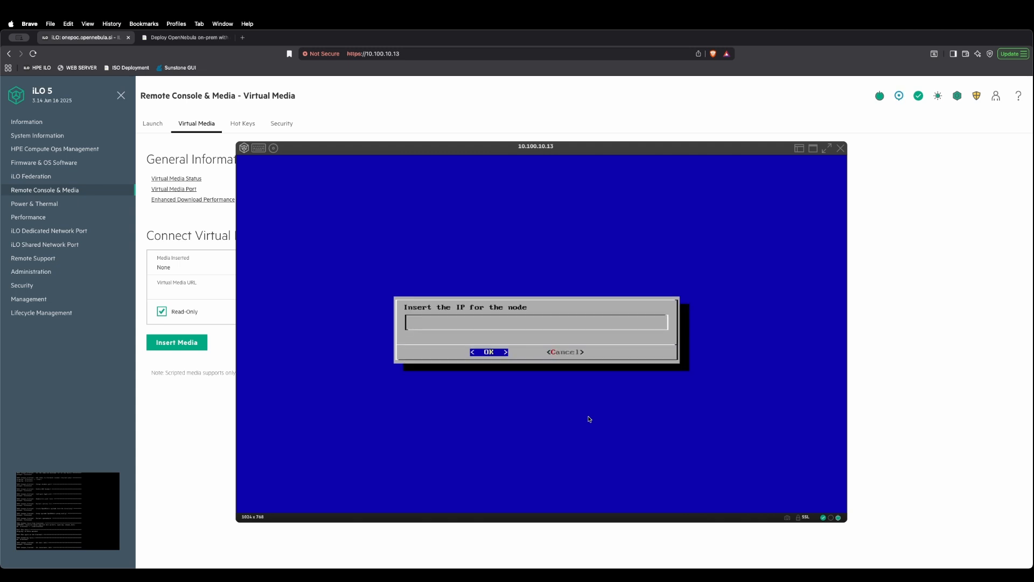
type("10.1")
type("10.40")
key("Return")
Step: Set root as the node's login user, confirm adding the node, and return to the setup menu once deployment ends
type("root")
key("Return")
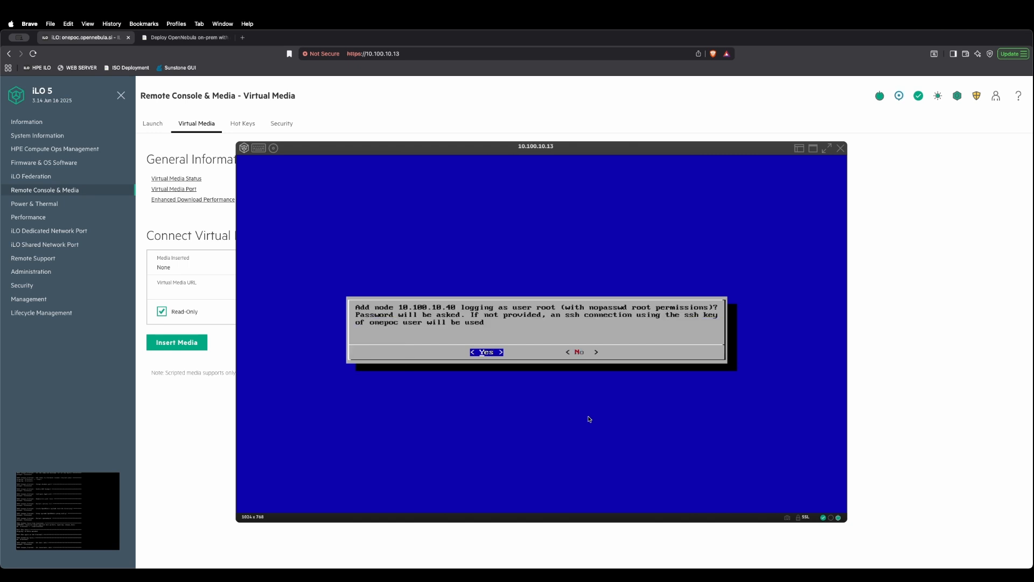
key("Return")
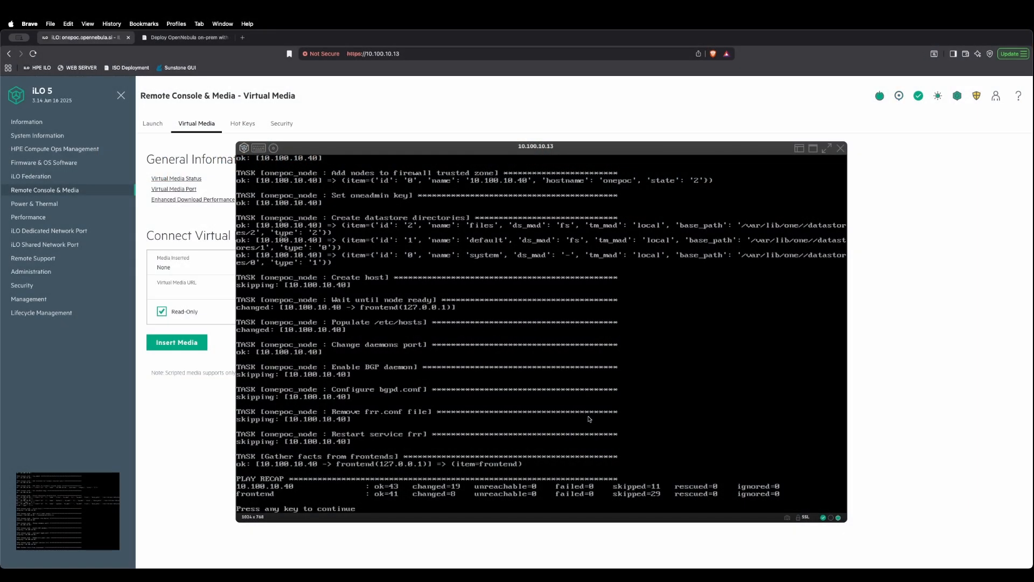
key("Return")
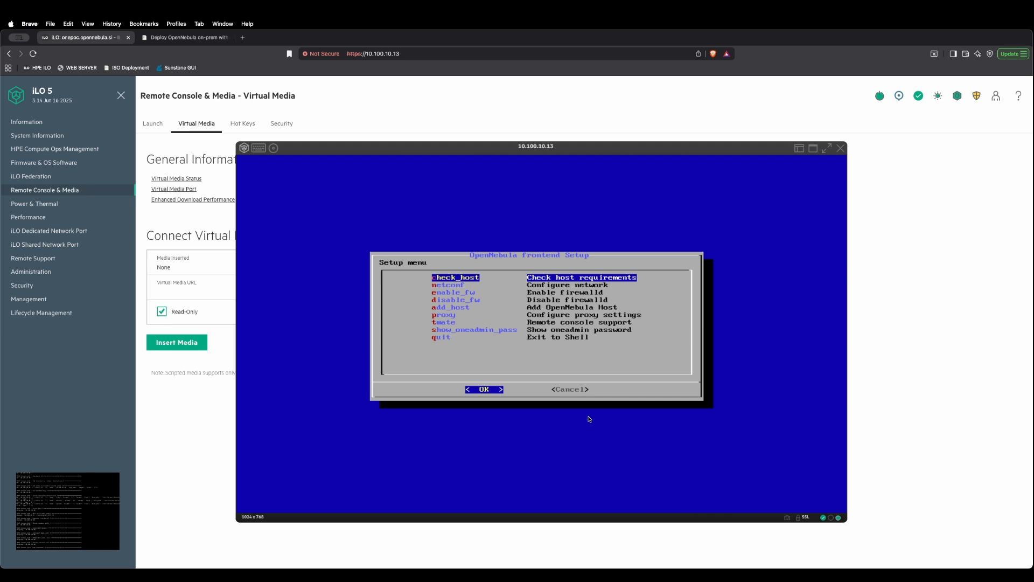
Step: Display the oneadmin password from the setup menu
key("Down")
key("Down")
key("Down")
key("Down")
key("Down")
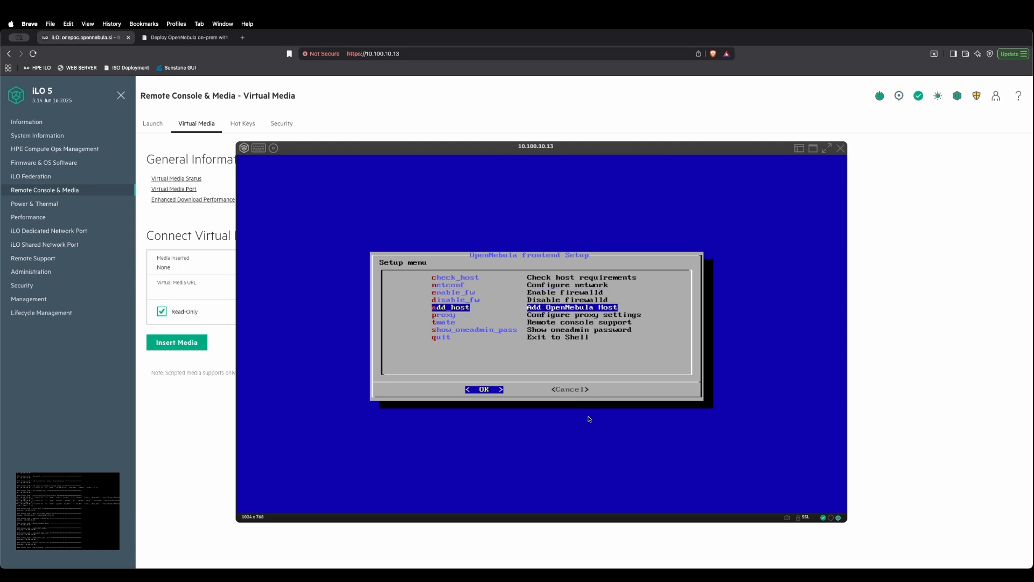
key("Down")
key("Down")
key("Return")
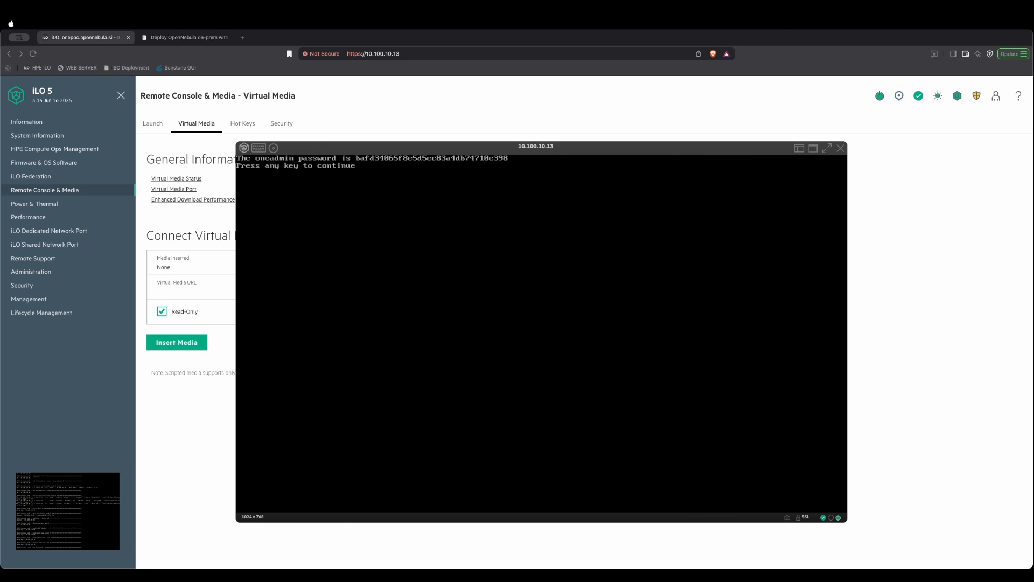
Step: Open the bookmarked Sunstone GUI in a new browser tab and enter oneadmin as the username
left_click(242, 37)
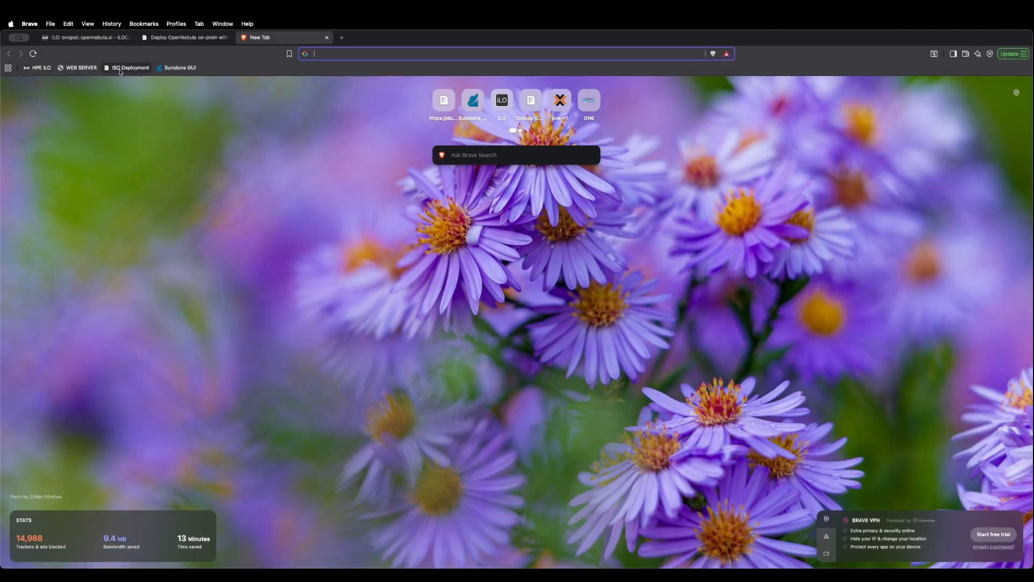
left_click(180, 67)
type("oneadmin")
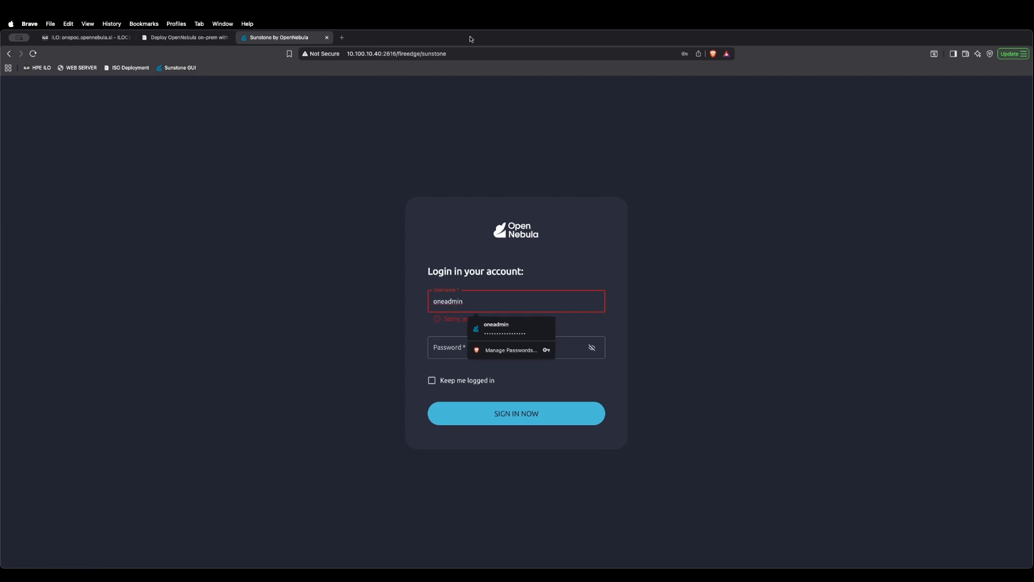
left_click_drag(459, 53, 341, 53)
Step: Paste the oneadmin account password, check it unmasked, sign in to Sunstone, and decline updating the saved password
left_click(441, 351)
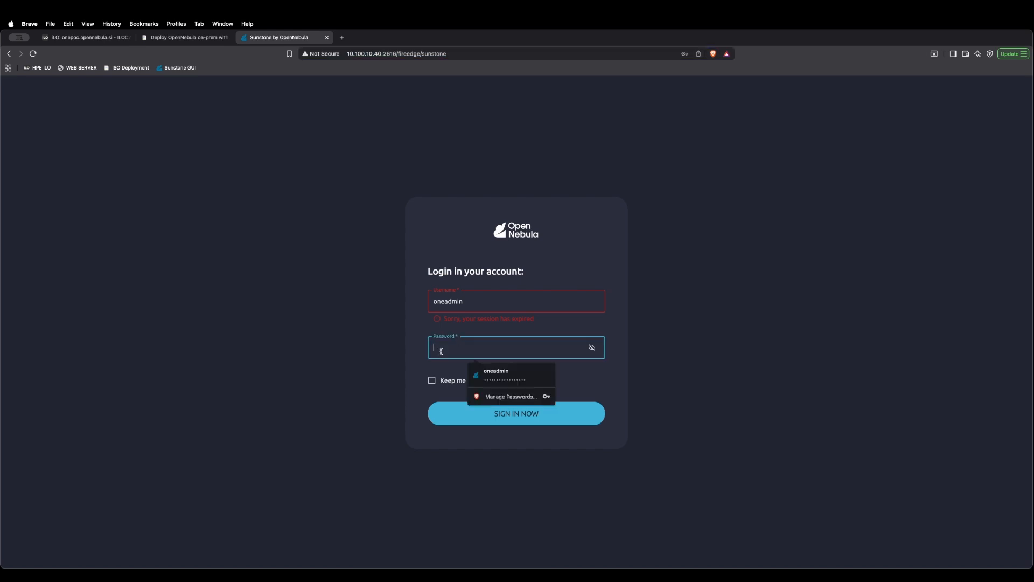
key("super+v")
left_click(592, 349)
left_click_drag(549, 348, 432, 348)
left_click(498, 419)
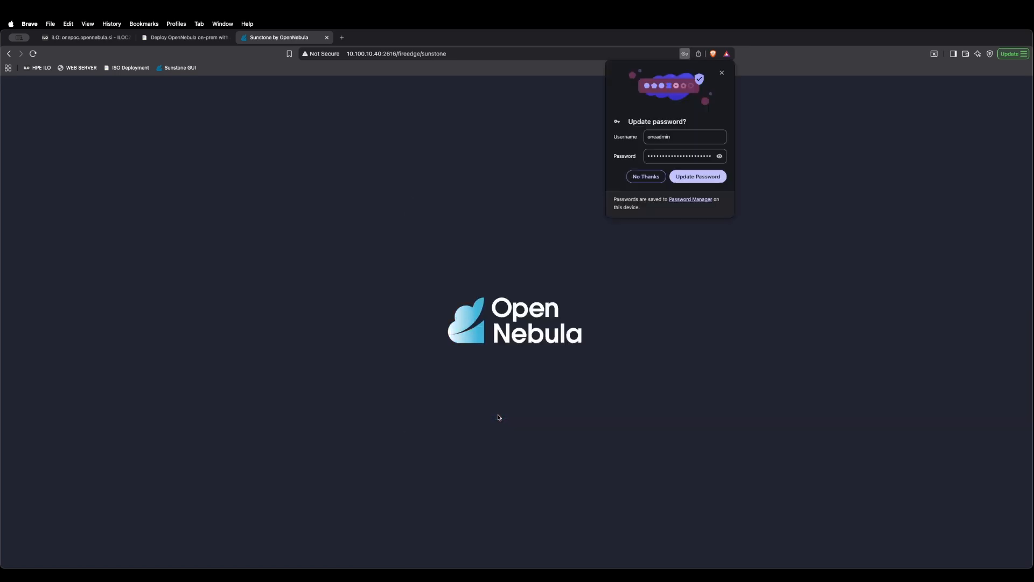
left_click(644, 177)
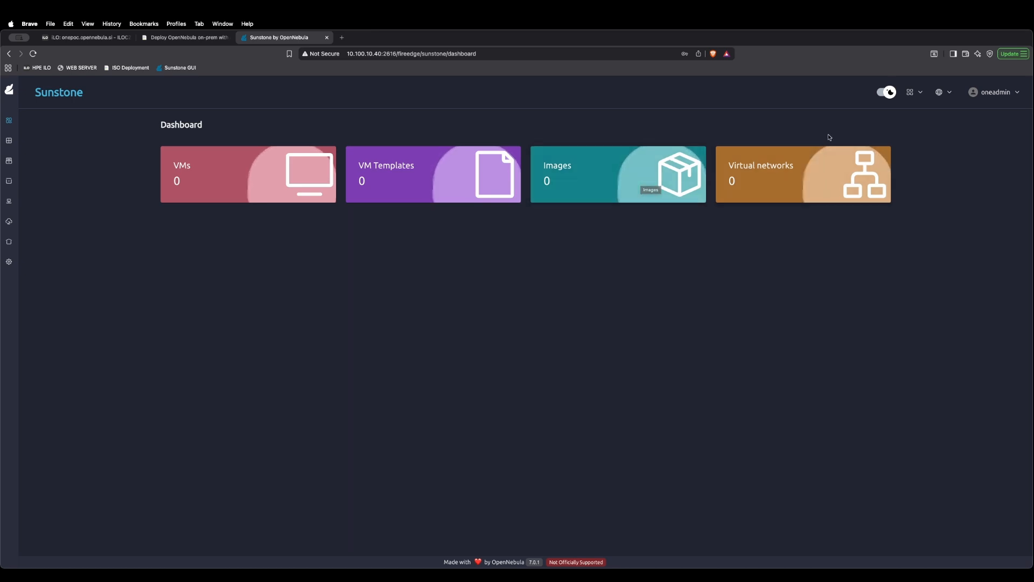
Step: Switch Sunstone to the light theme and enable the Pin Sidebar preference in the settings
left_click(885, 94)
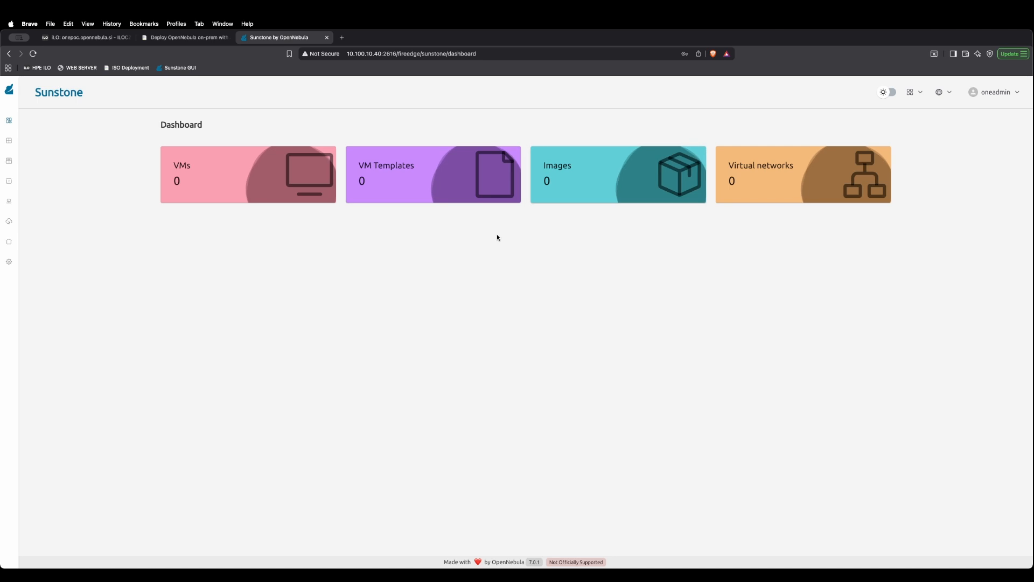
left_click(14, 262)
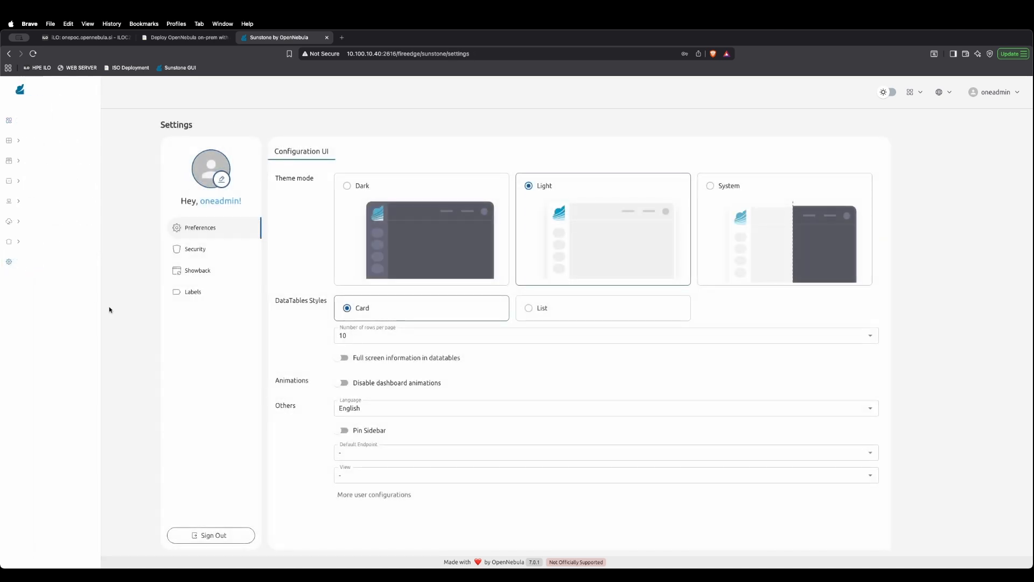
left_click(343, 430)
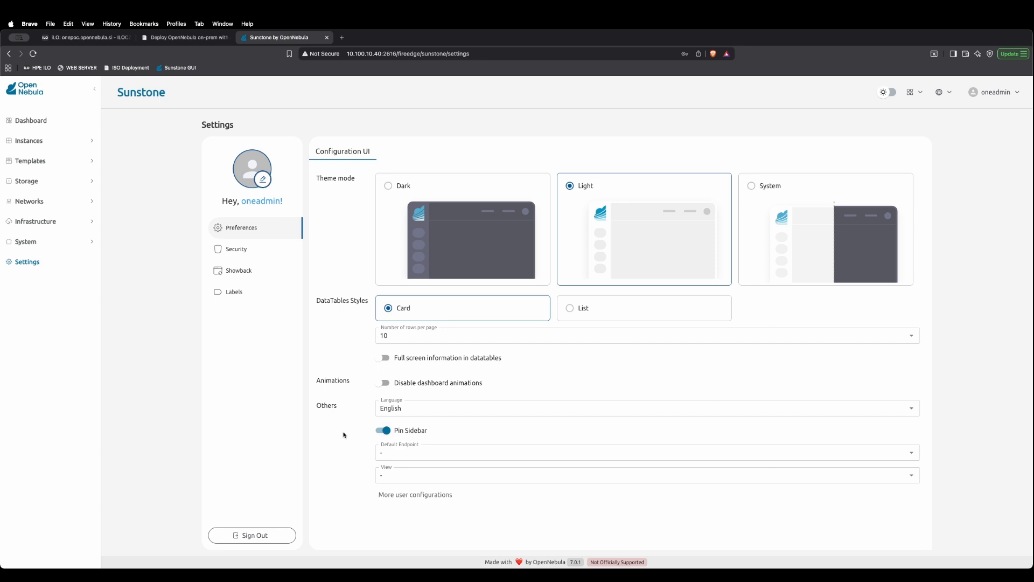
Step: Examine the details of the default cluster and of the 10.100.10.40 host in the infrastructure
left_click(52, 226)
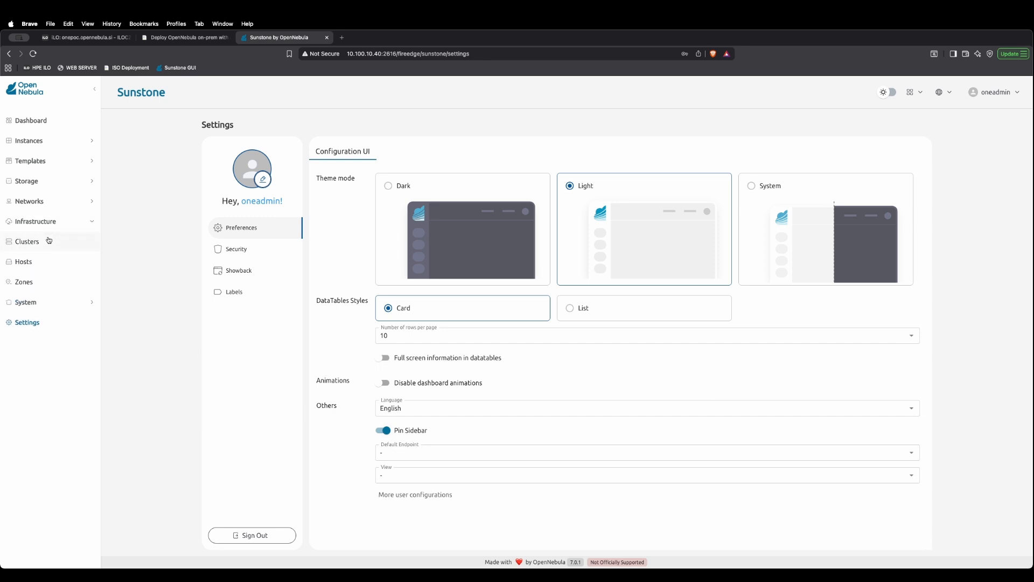
left_click(48, 243)
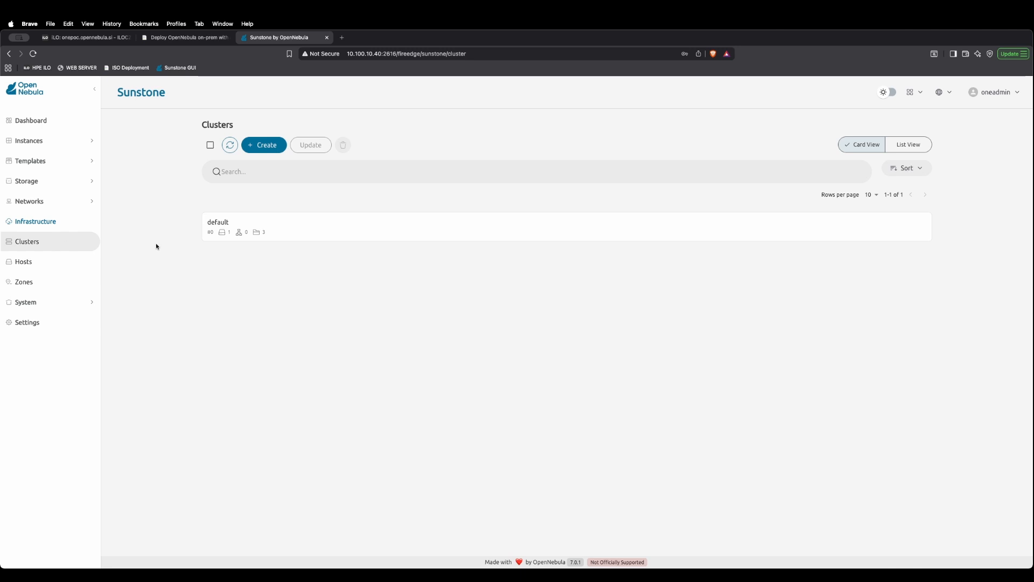
left_click(296, 232)
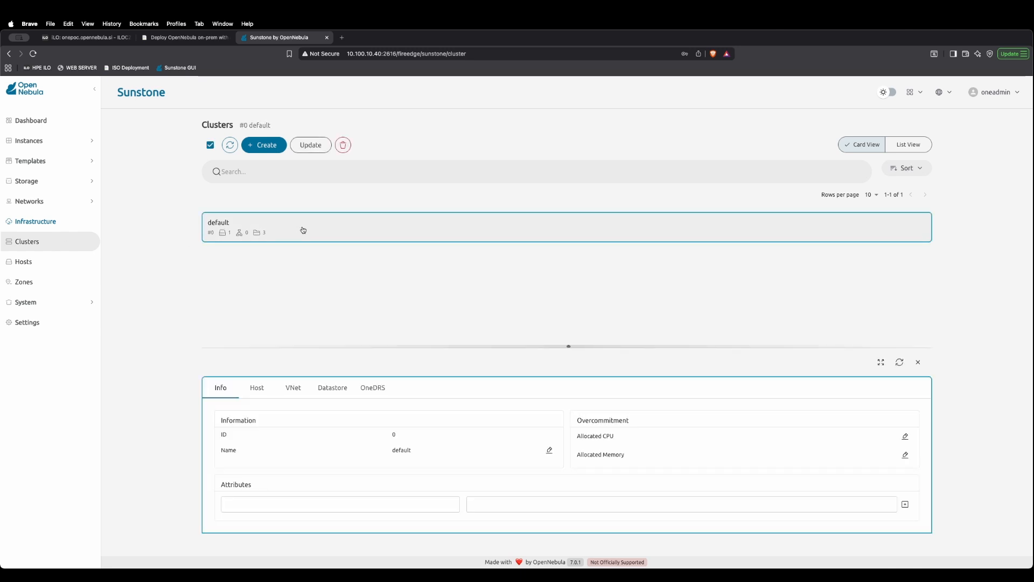
left_click(33, 262)
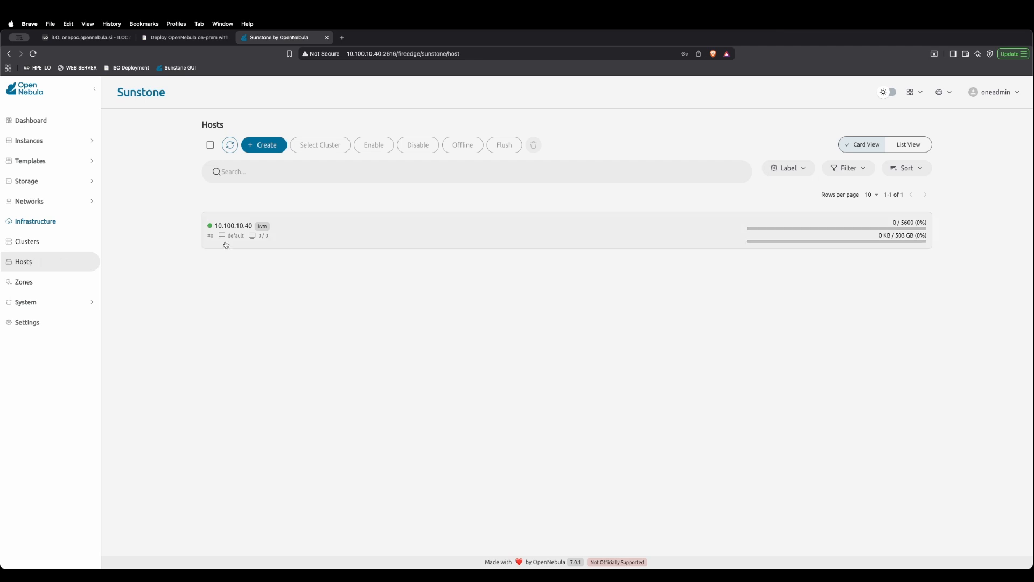
left_click(314, 231)
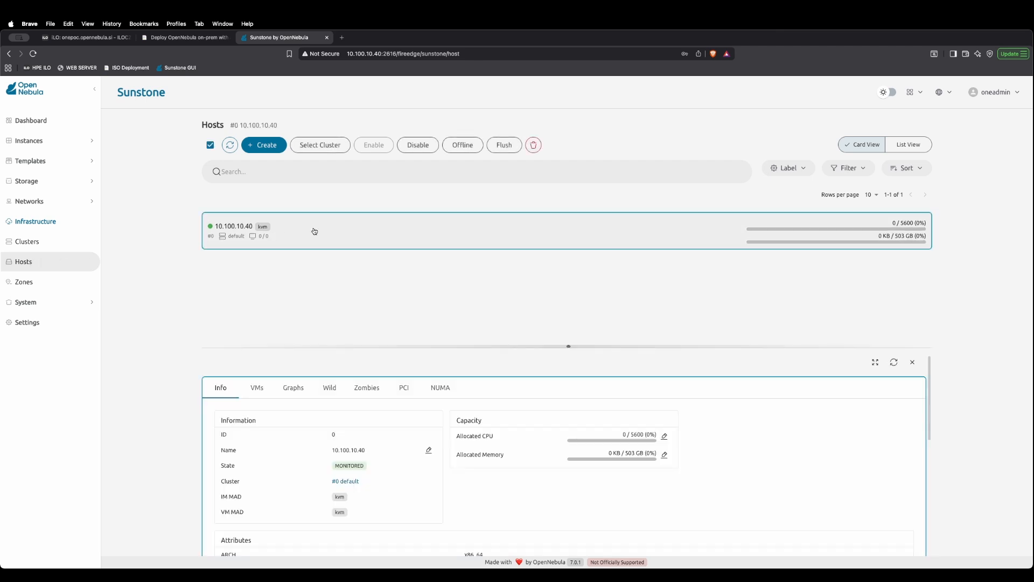